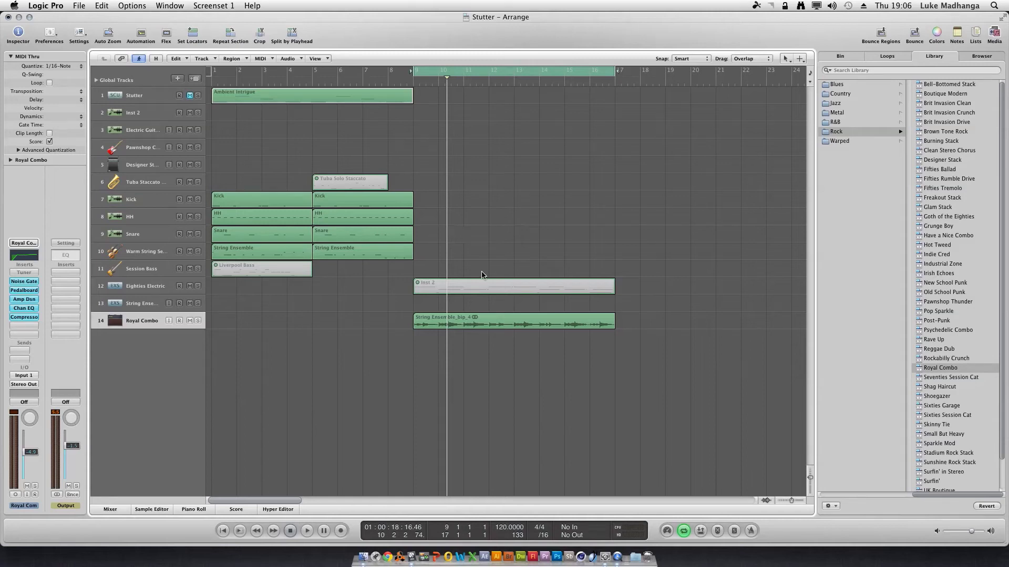
- Unmute and solo the Inst 2 region, then start playback to audition it
left_click(480, 284)
key("m")
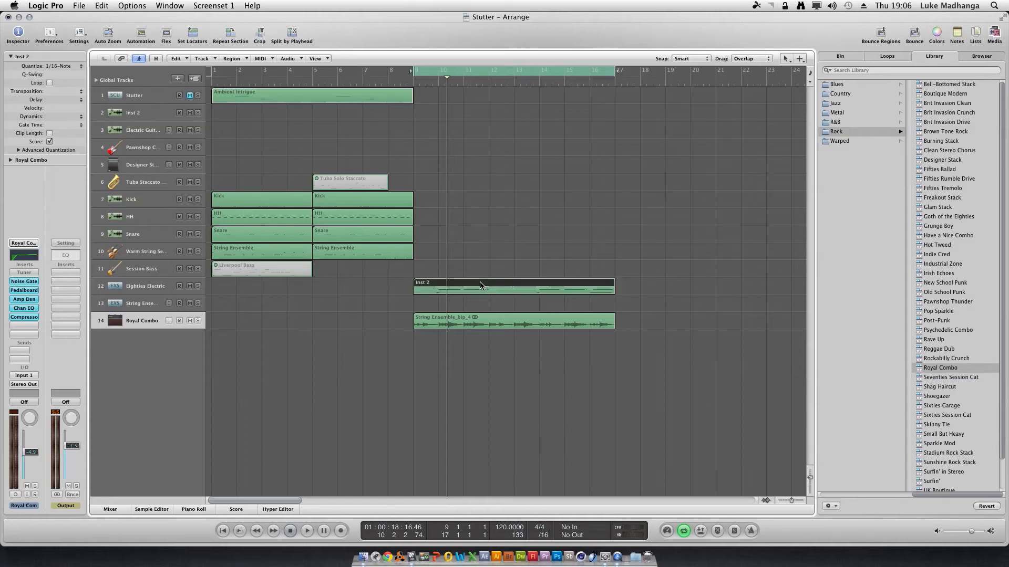
key("s")
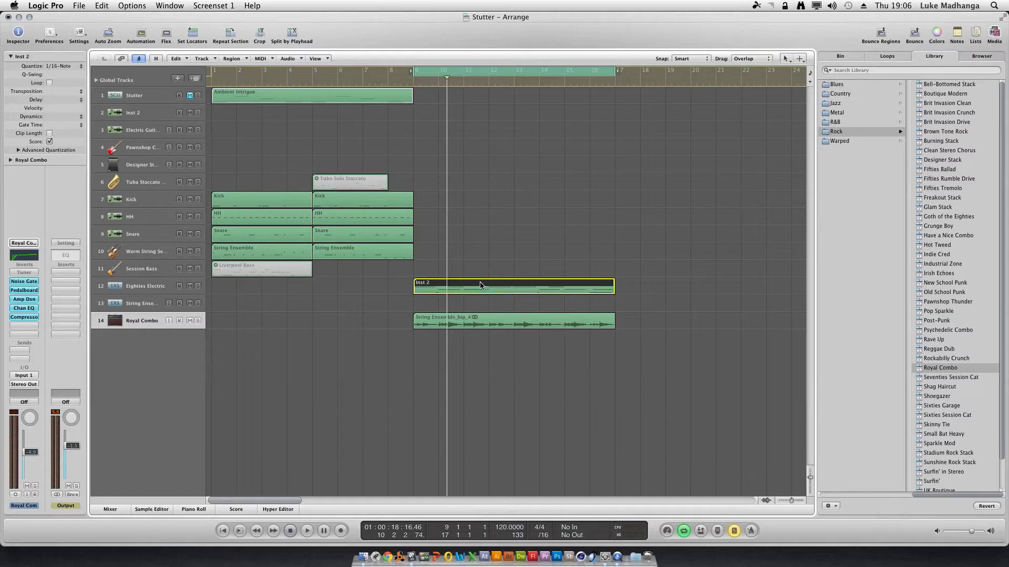
key("space")
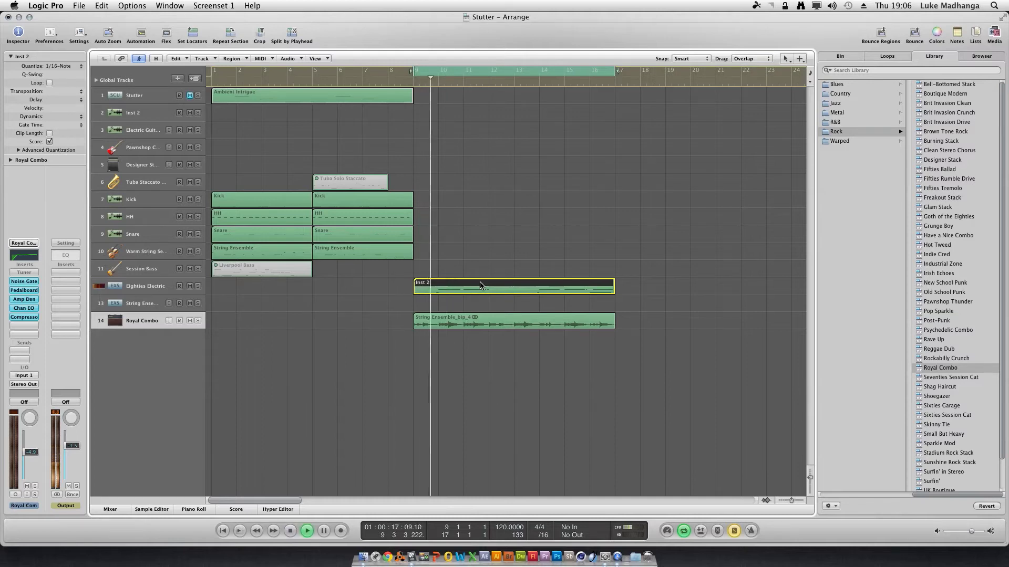
- Stop playback, turn solo off, and mute the Inst 2 region again
left_click(504, 322)
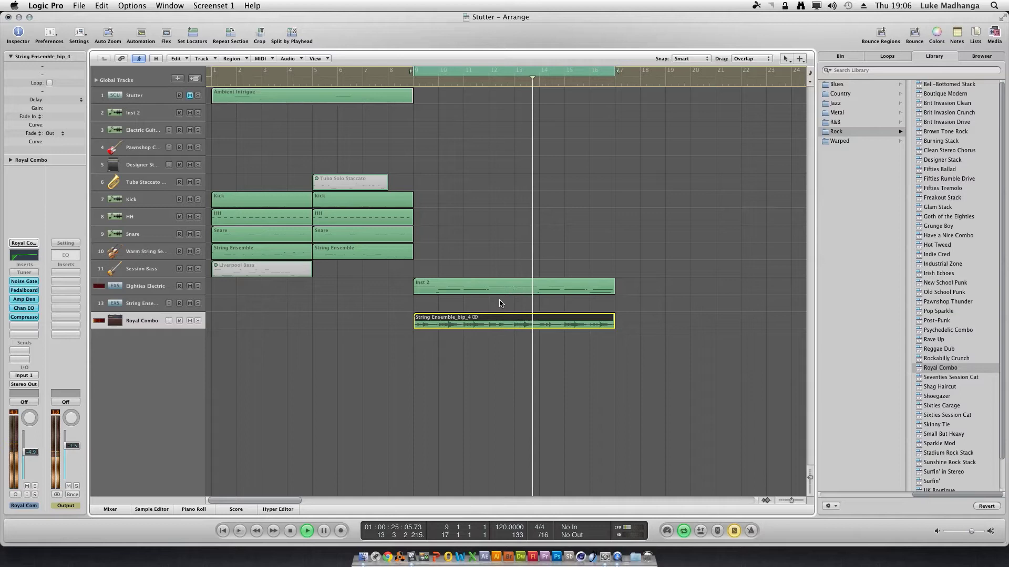
key("space")
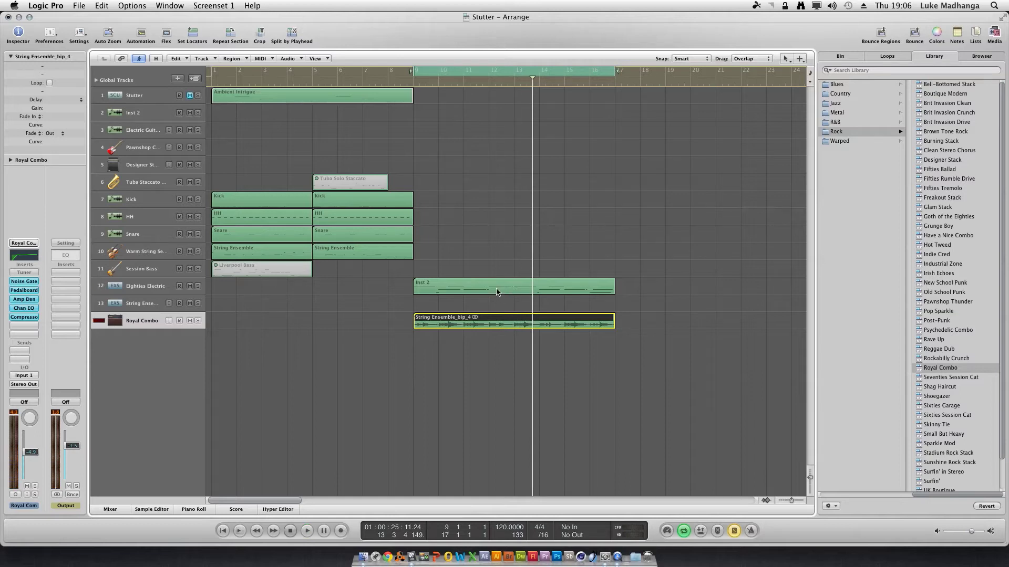
key("s")
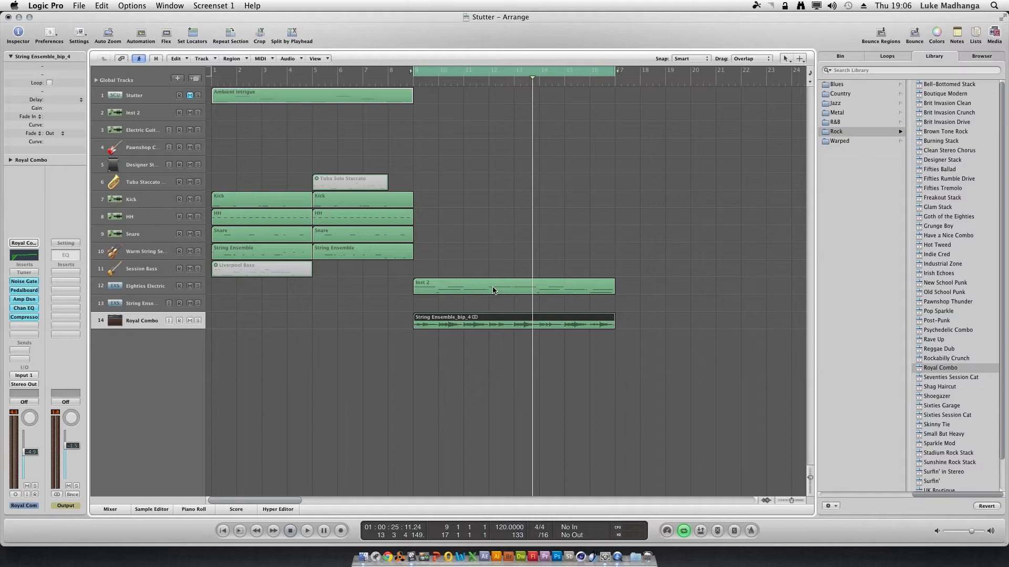
left_click(493, 291)
key("m")
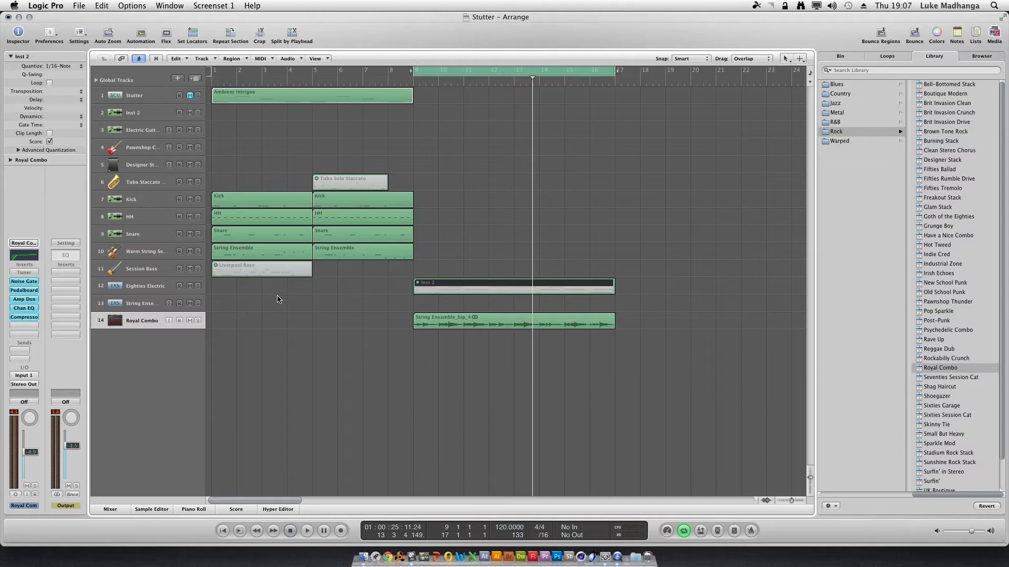
- Add Royal Combo track 15, copy String Ensemble_bip_4 onto it, and pan it to +63
double_click(204, 337)
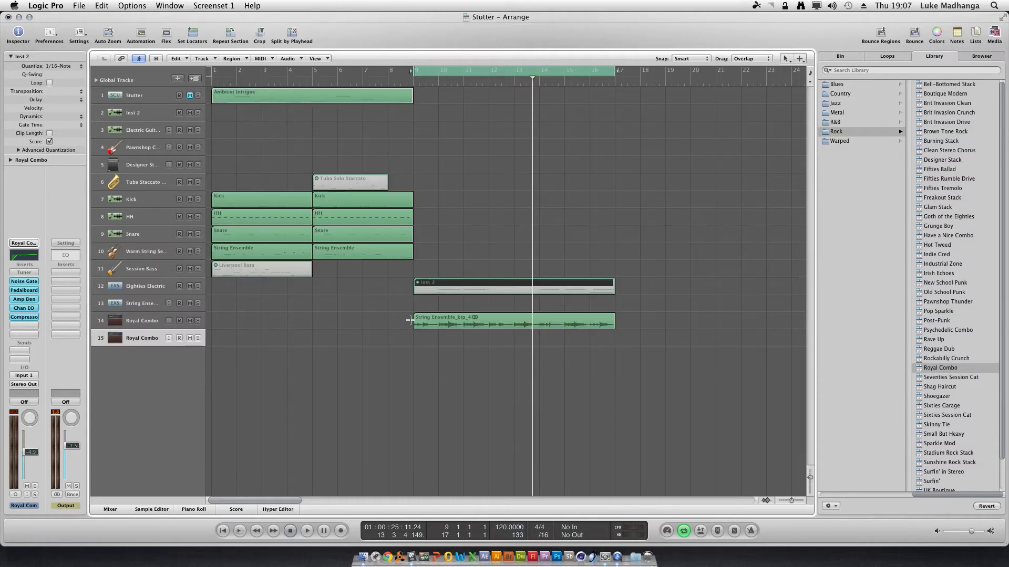
left_click_drag(448, 323, 444, 342)
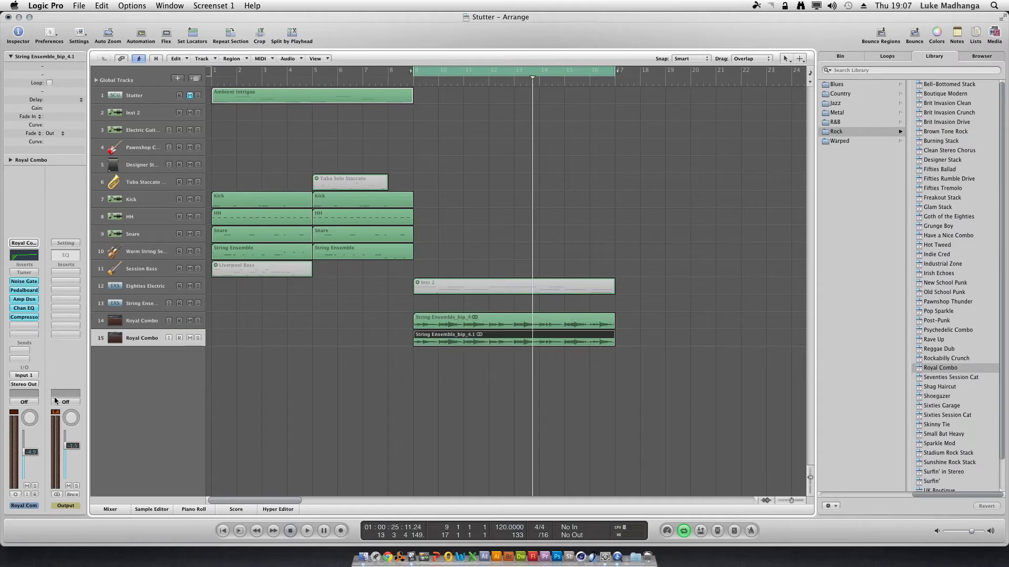
left_click_drag(30, 423, 30, 415)
- Pan track 14 to -64 and play back the left-right spread
key("Up")
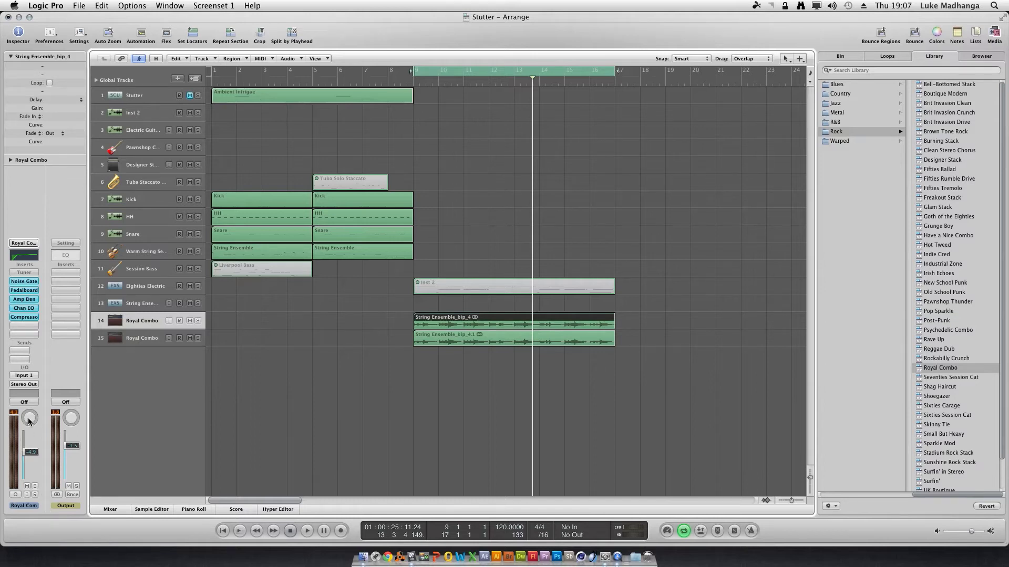
left_click_drag(29, 421, 30, 441)
key("space")
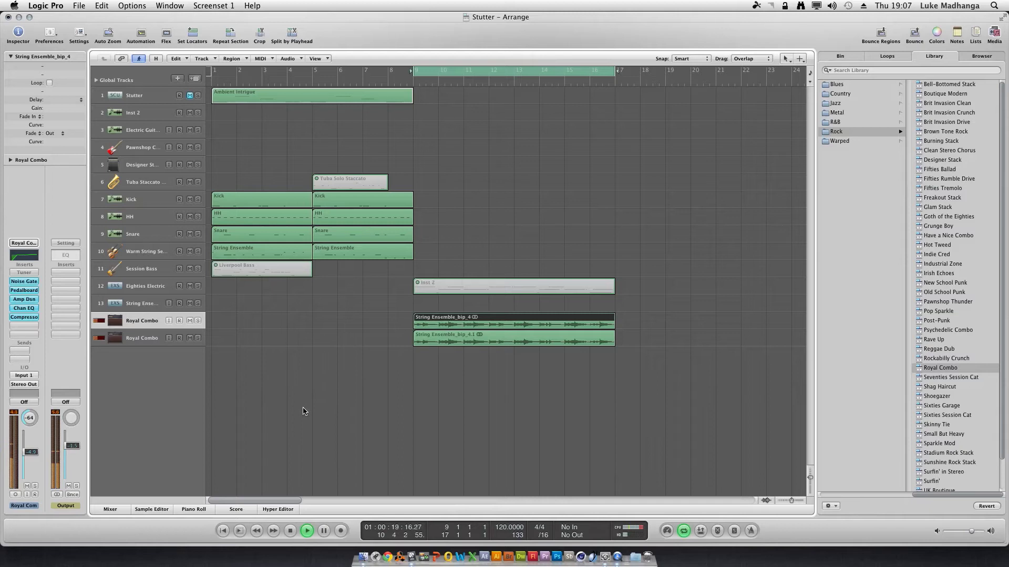
key("space")
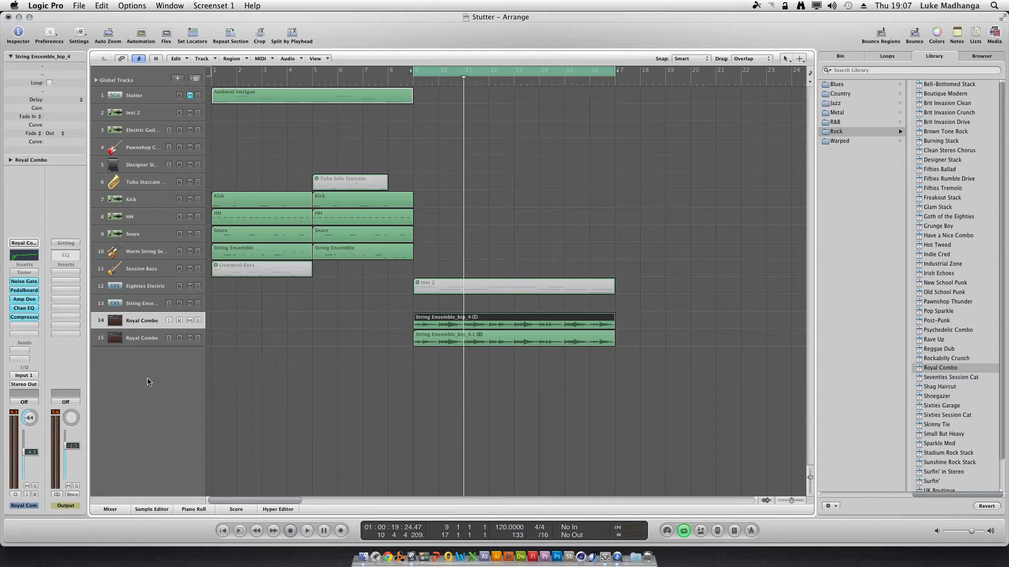
- Route the outputs of Royal Combo tracks 14 and 15 to Surround
left_click(28, 385)
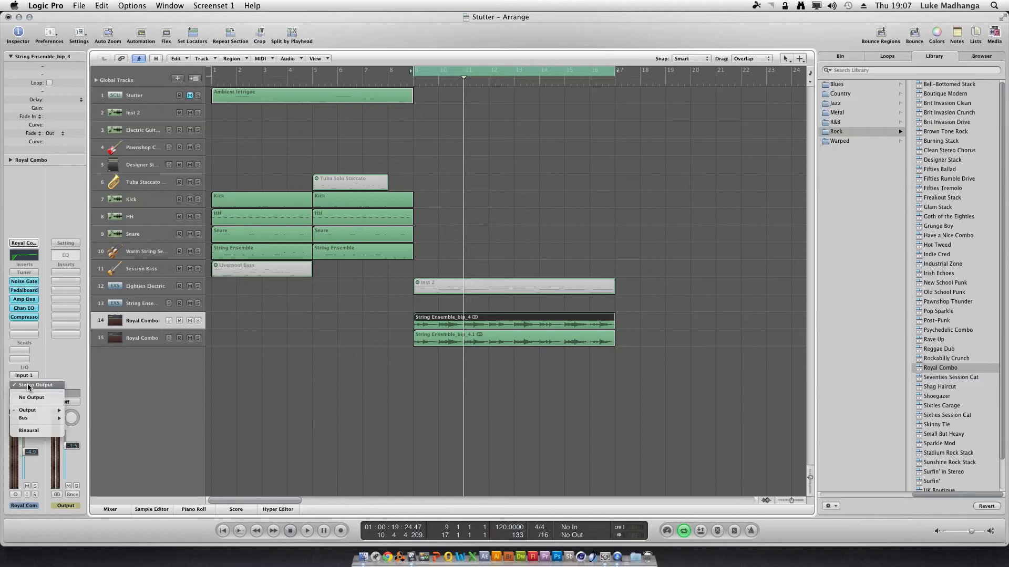
mouse_move(53, 411)
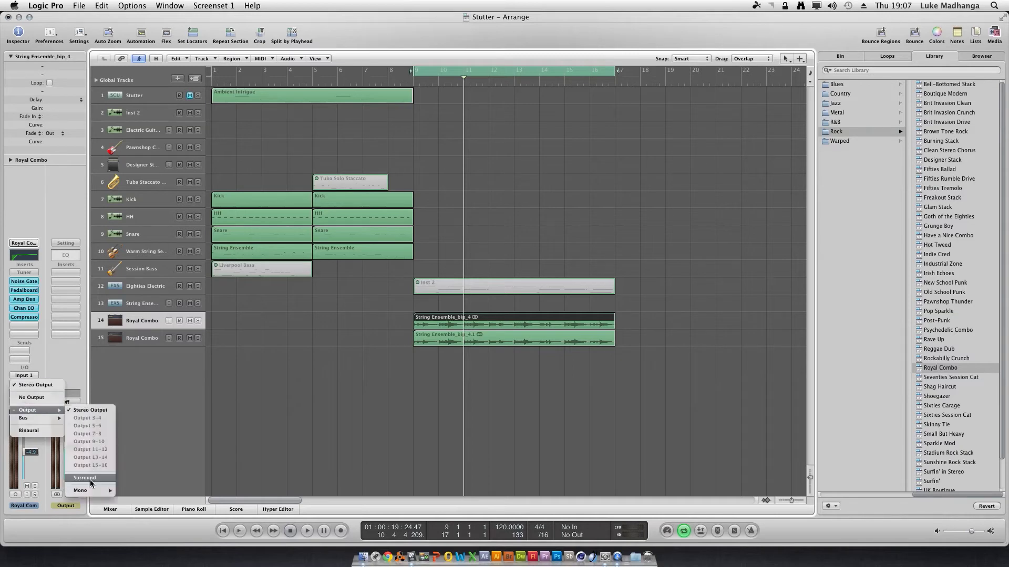
key("Escape")
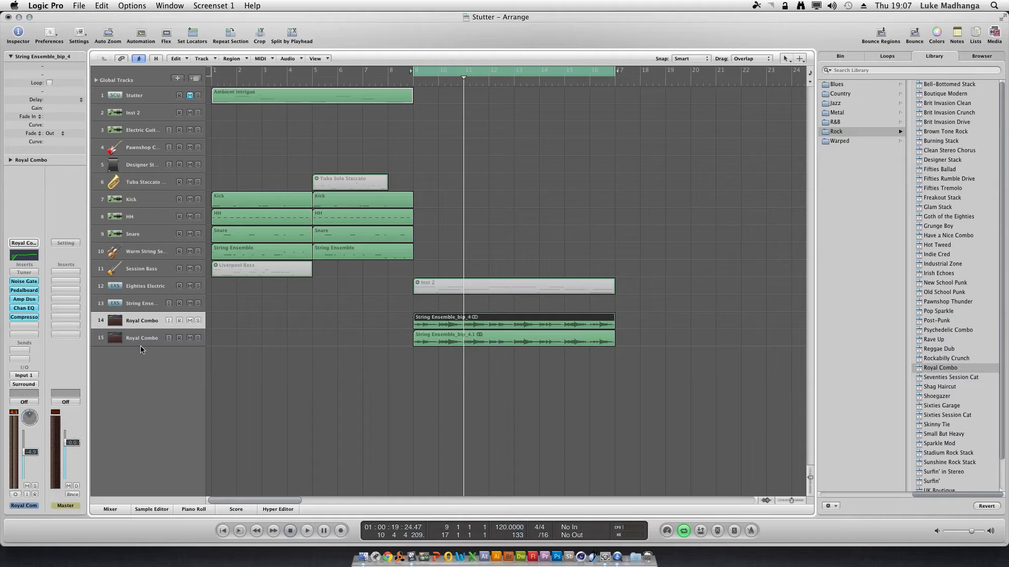
key("Down")
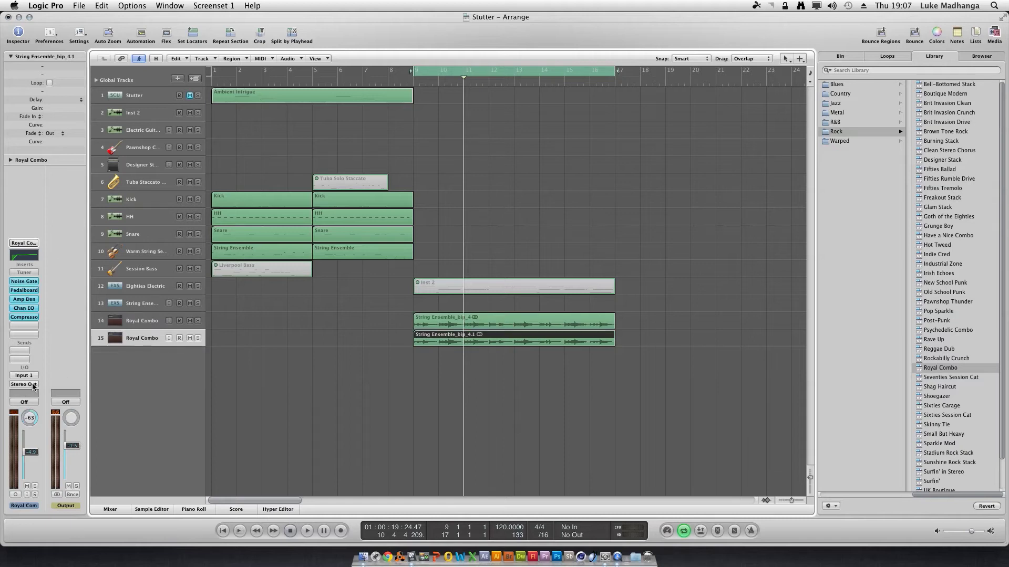
left_click(33, 383)
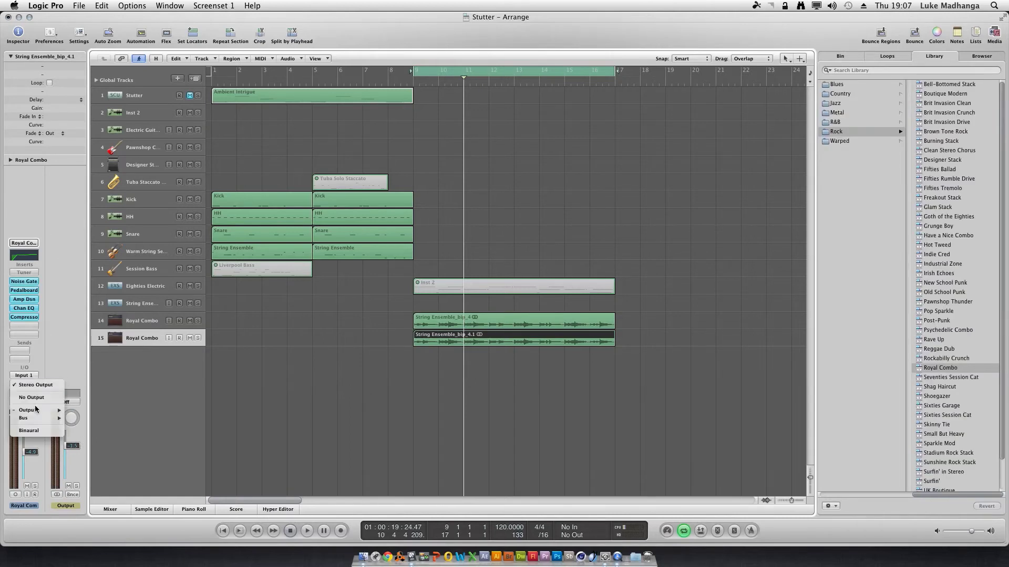
left_click(96, 478)
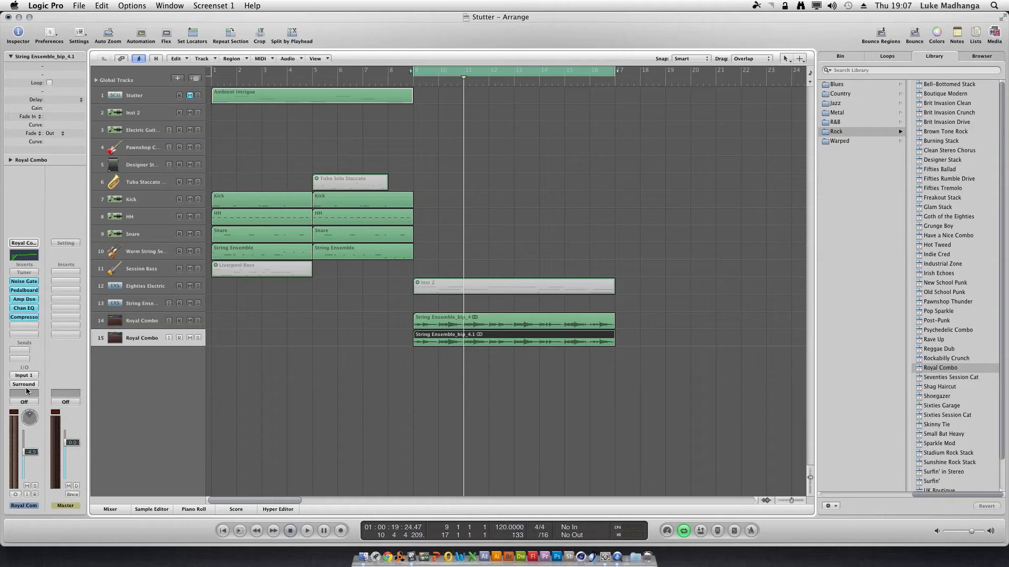
- Open Surround Panner windows for tracks 15 and 14, moved clear of the track list
double_click(30, 418)
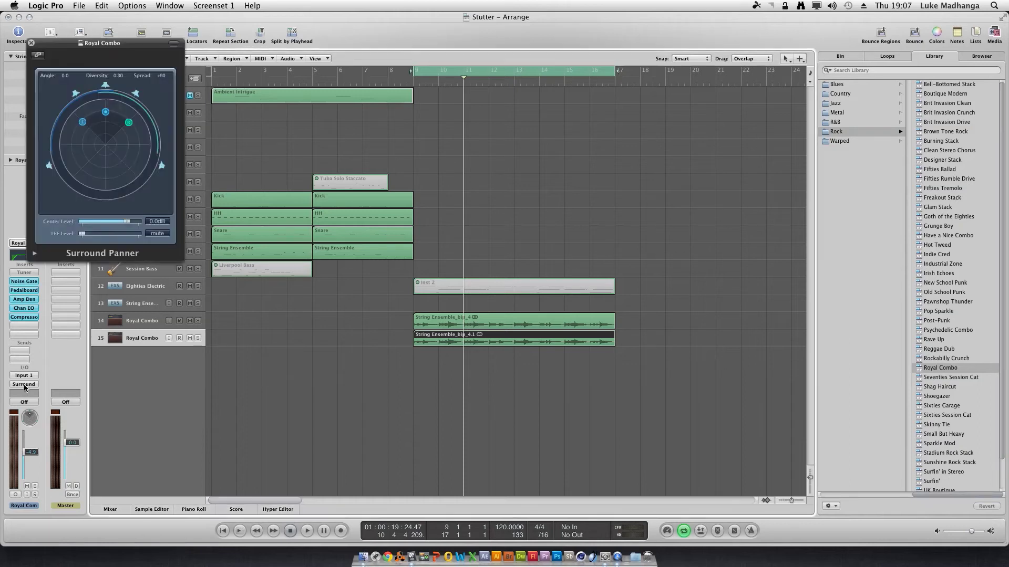
left_click_drag(111, 12, 670, 51)
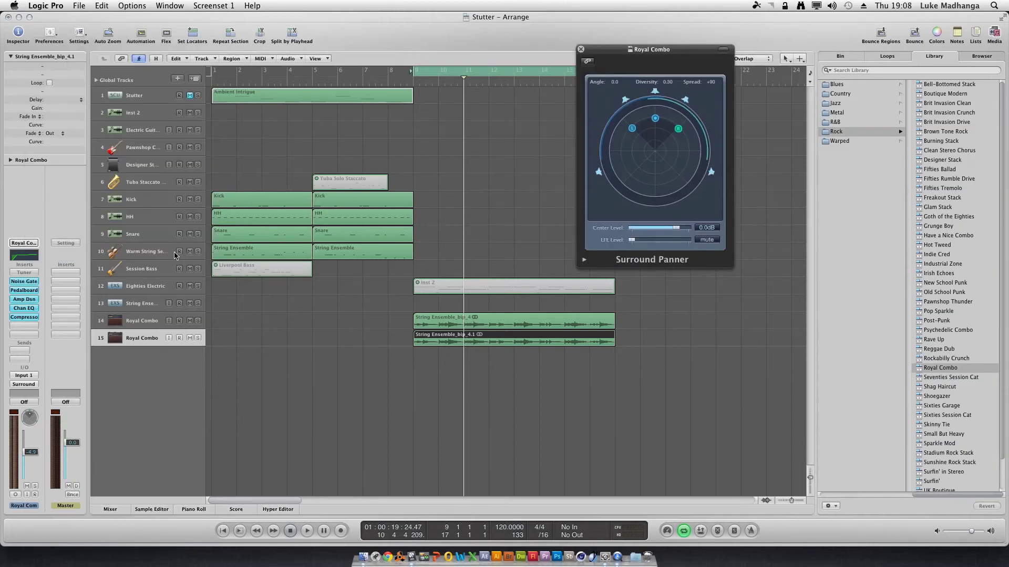
left_click(150, 321)
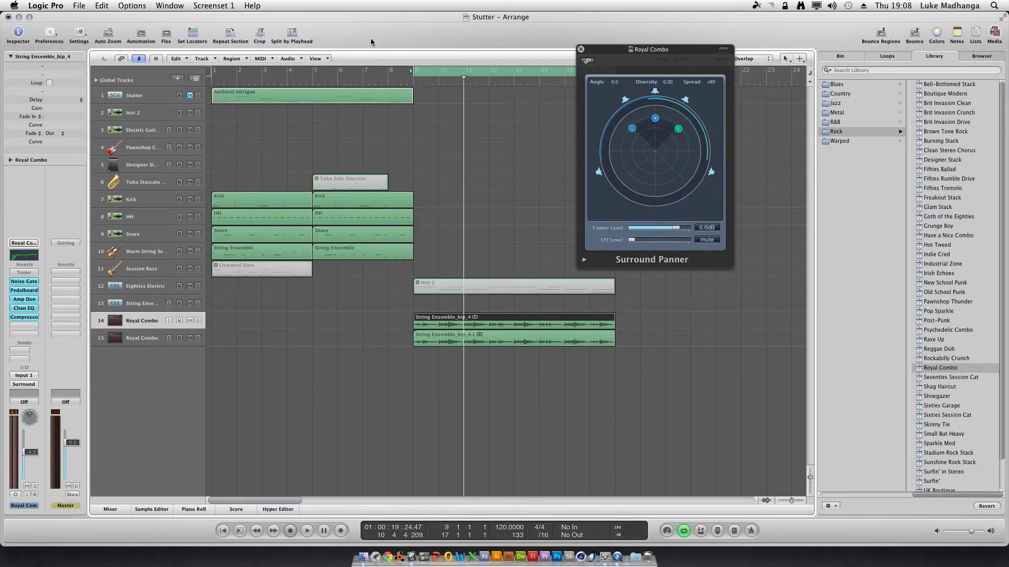
double_click(21, 386)
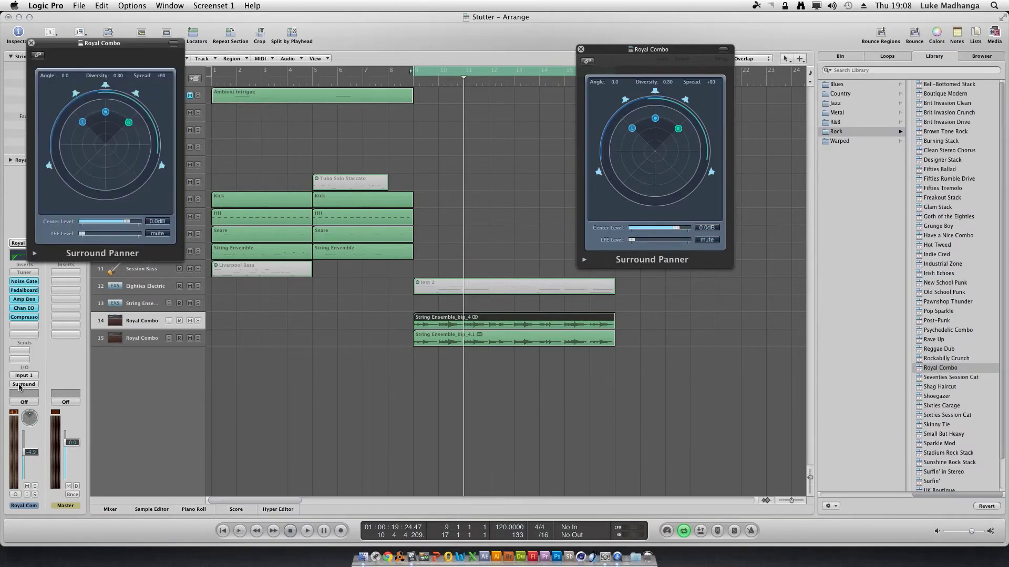
left_click_drag(135, 43, 336, 38)
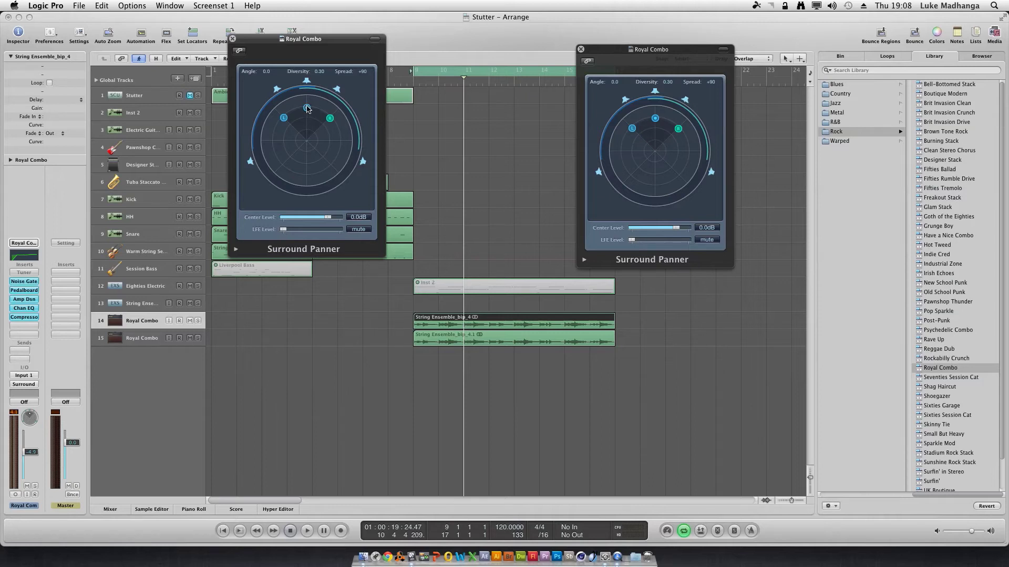
- Place track 14 at surround angle -48 and track 15 at +48, narrowing both spreads
left_click_drag(308, 109, 222, 98)
left_click_drag(293, 96, 271, 109)
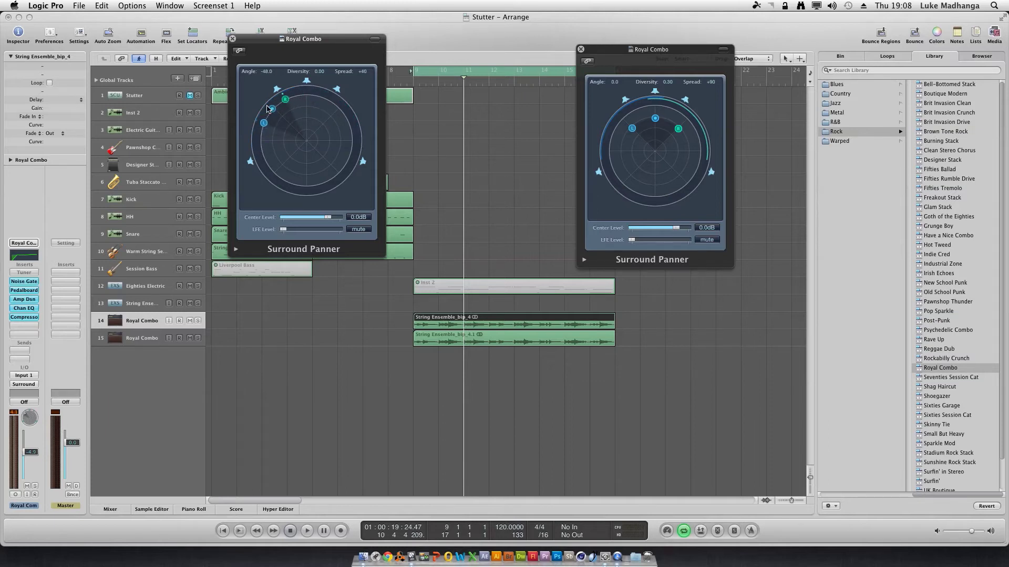
left_click(653, 84)
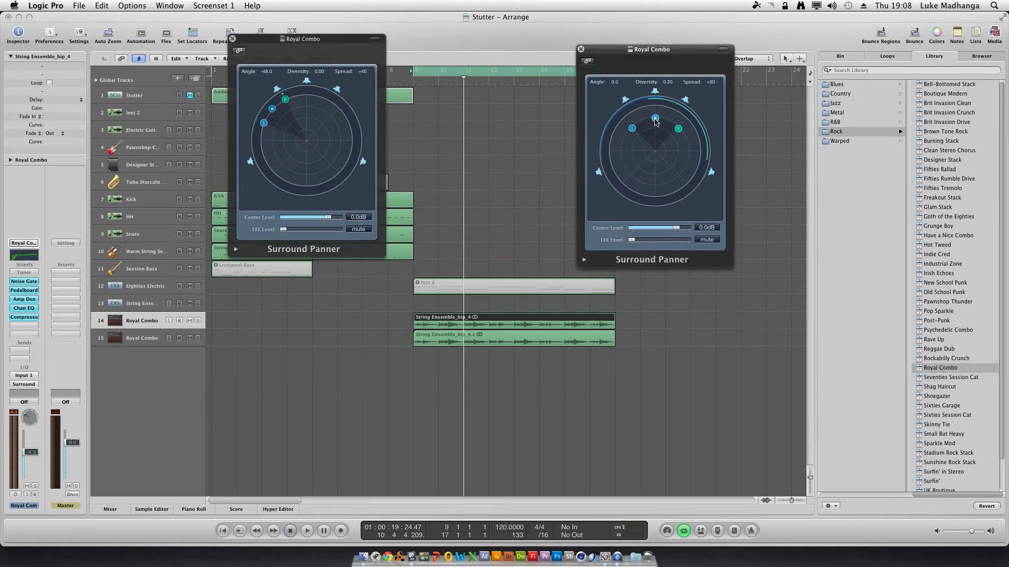
left_click_drag(655, 118, 684, 103)
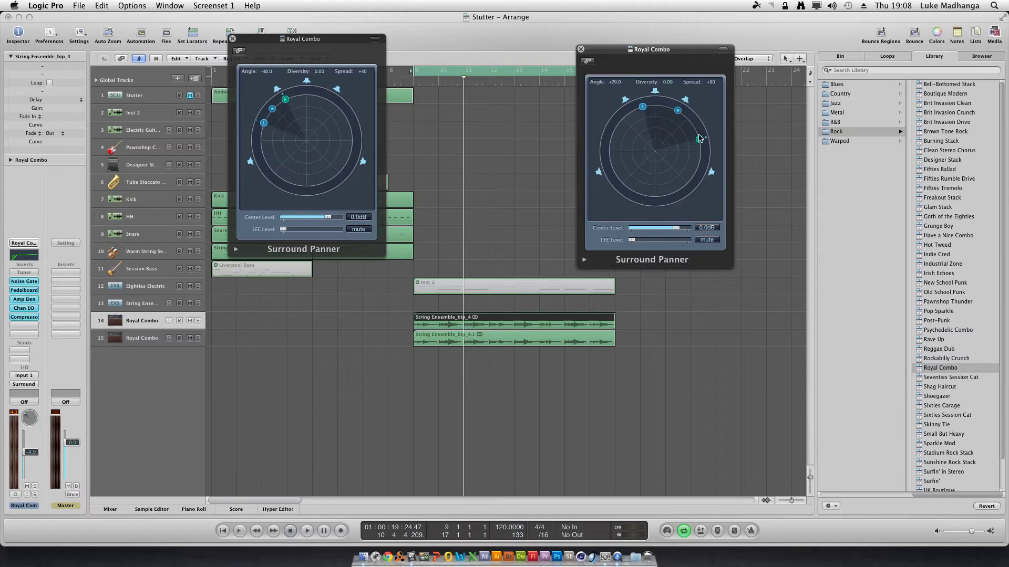
left_click_drag(699, 138, 690, 121)
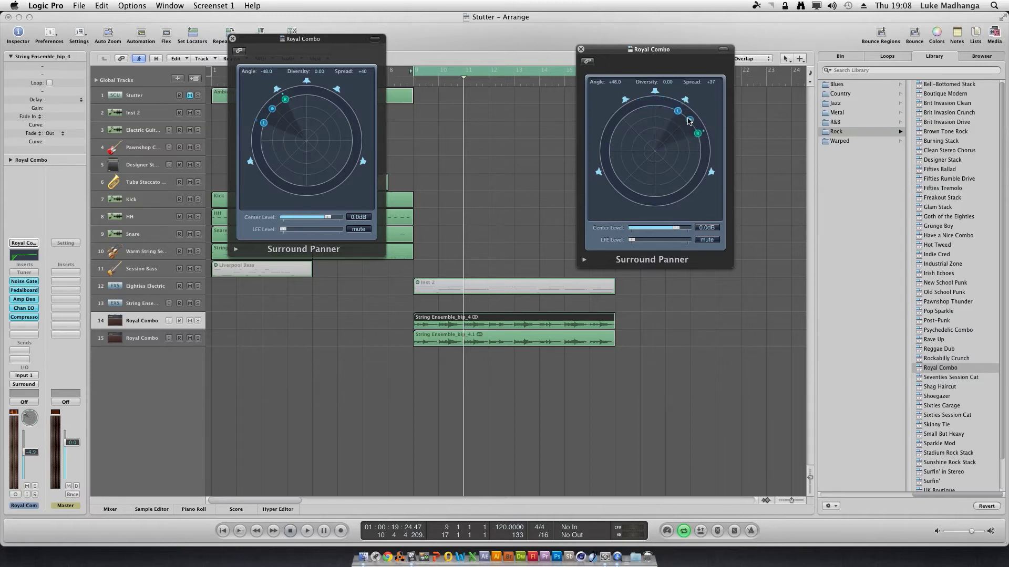
left_click(554, 190)
- Audition the panned copies, then lower track 15's volume to about -5.8 dB
key("space")
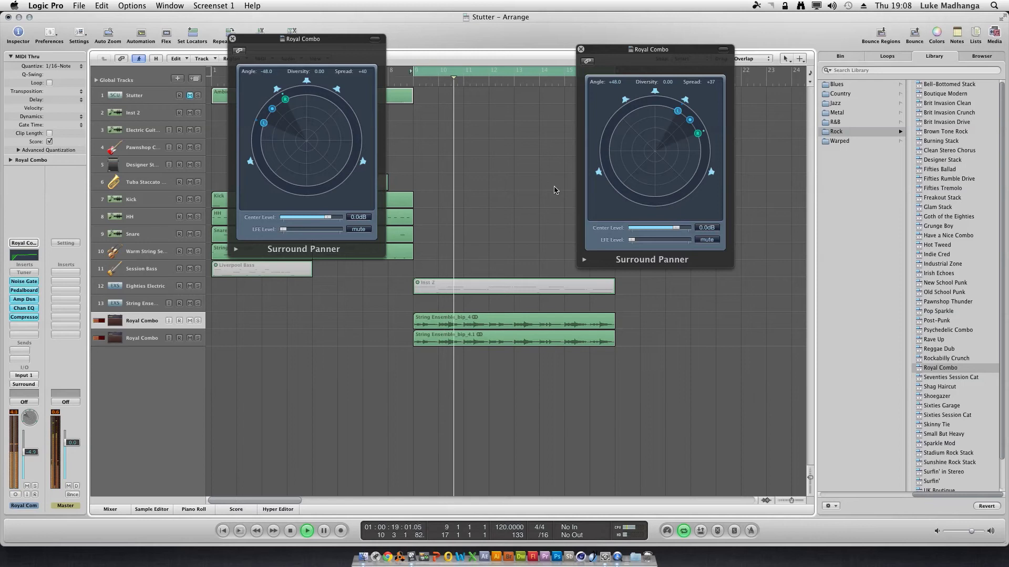
key("space")
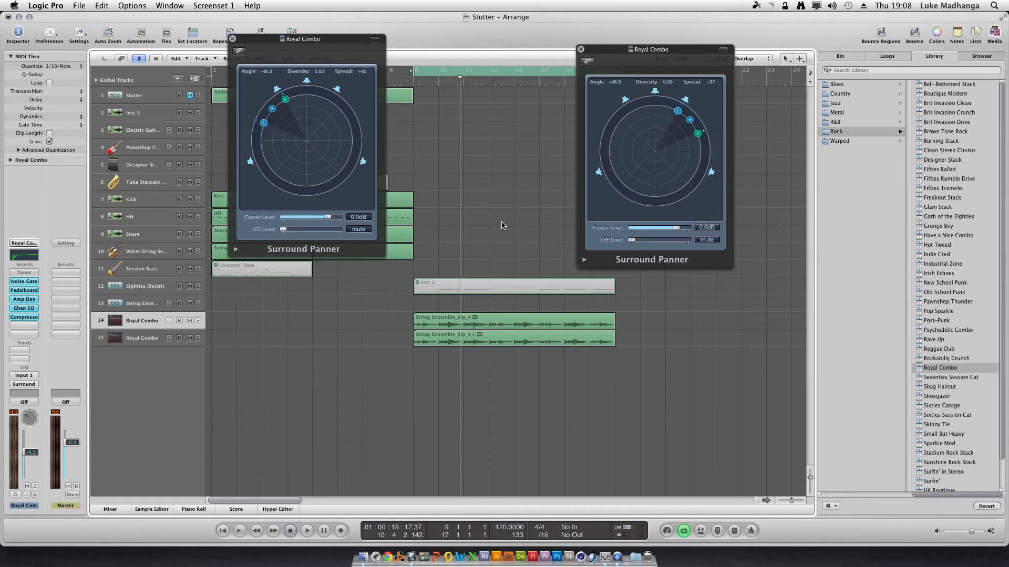
left_click(149, 339)
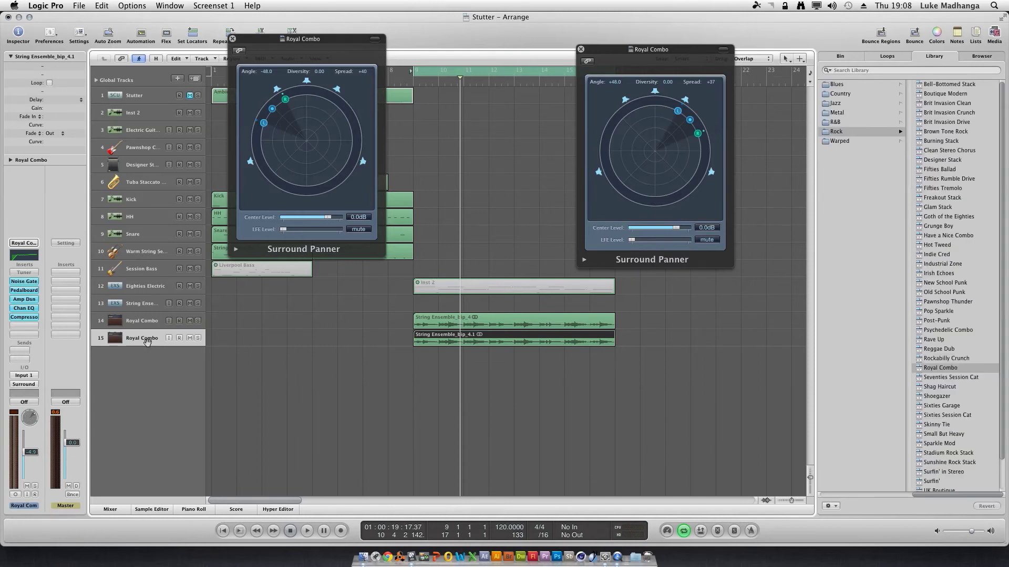
left_click_drag(31, 452, 31, 456)
- Load Shag Haircut on track 15, start playback, then switch to Small But Heavy
left_click(967, 390)
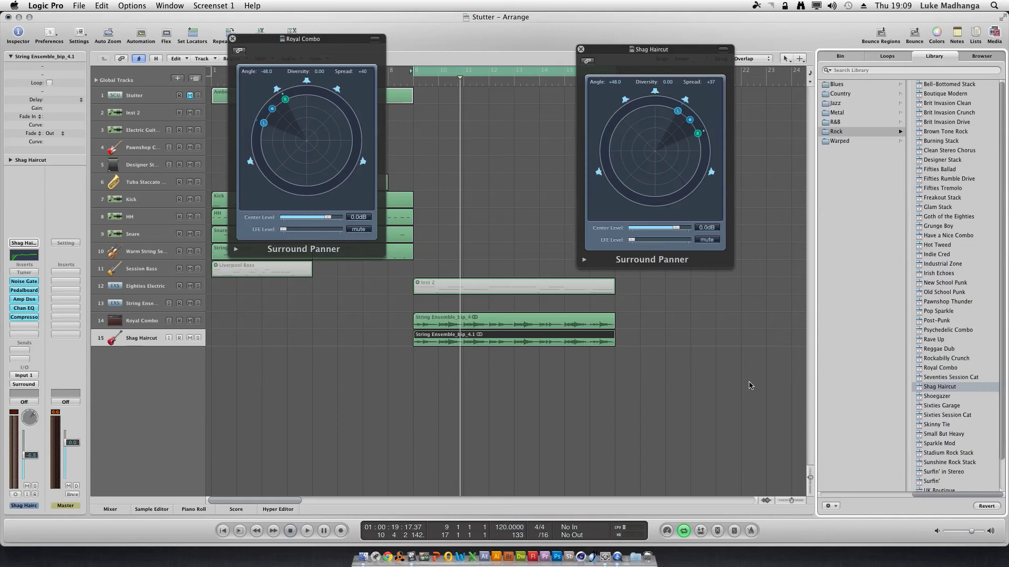
left_click(754, 386)
key("space")
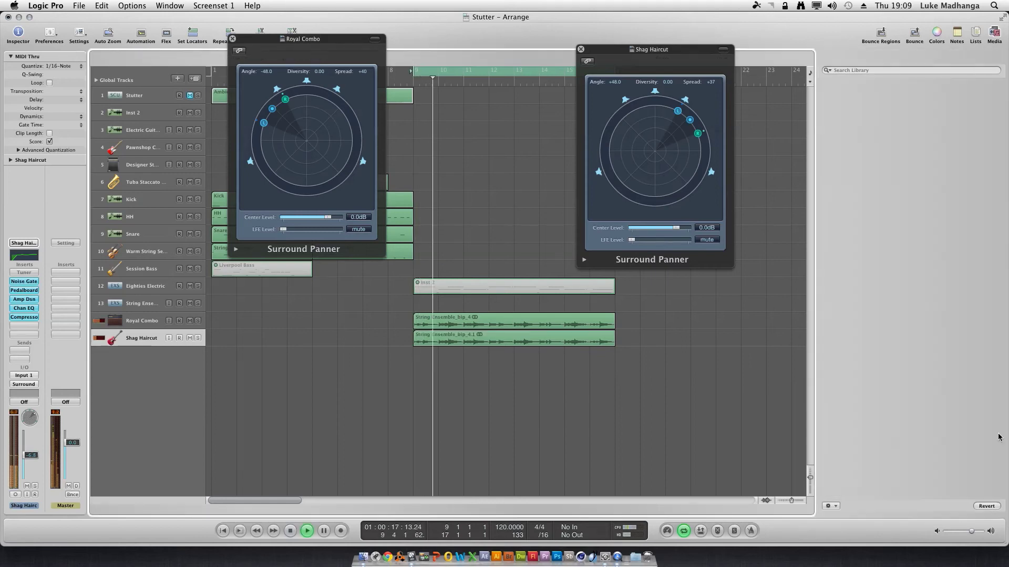
left_click(959, 434)
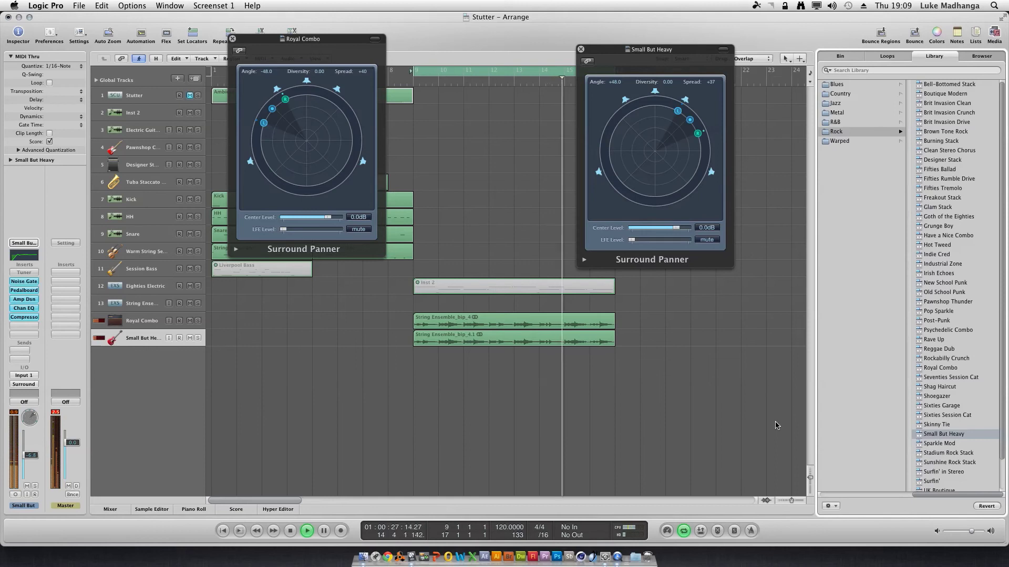
key("space")
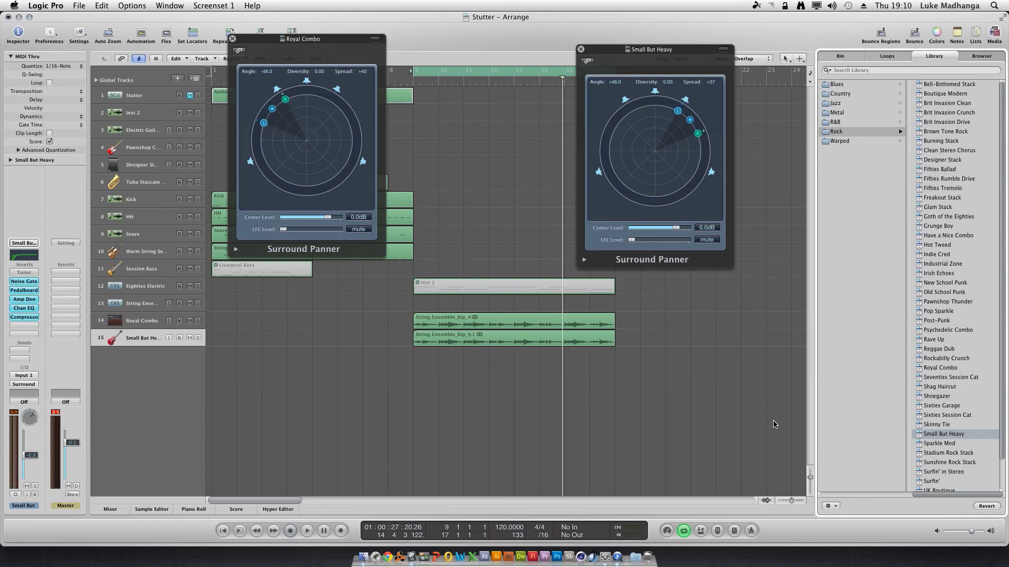
key("space")
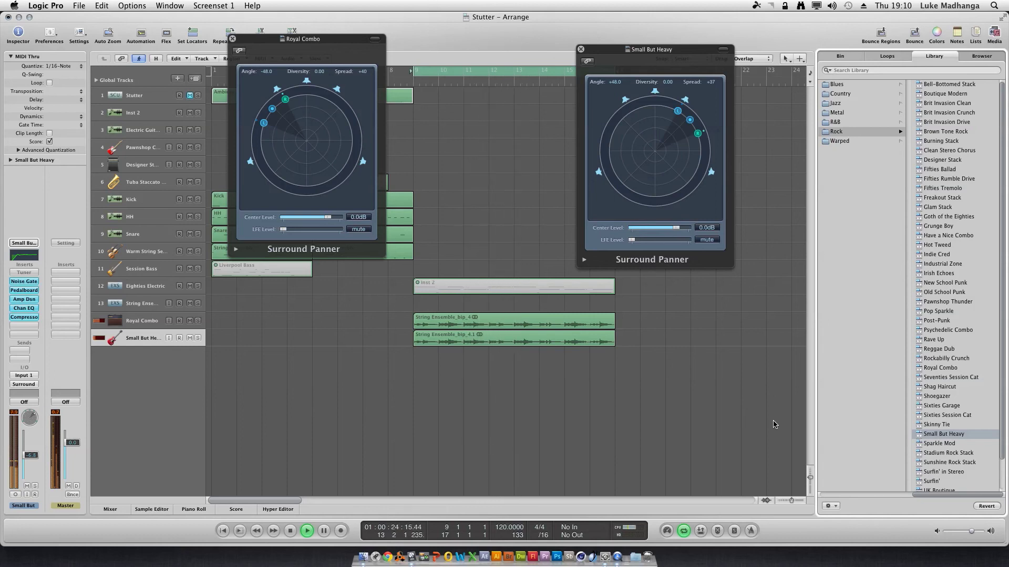
key("space")
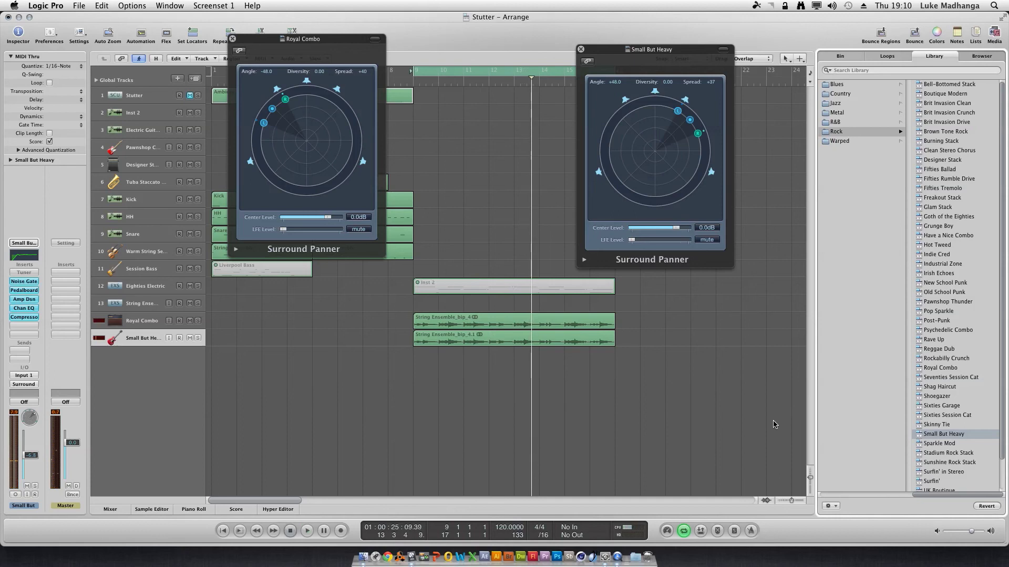